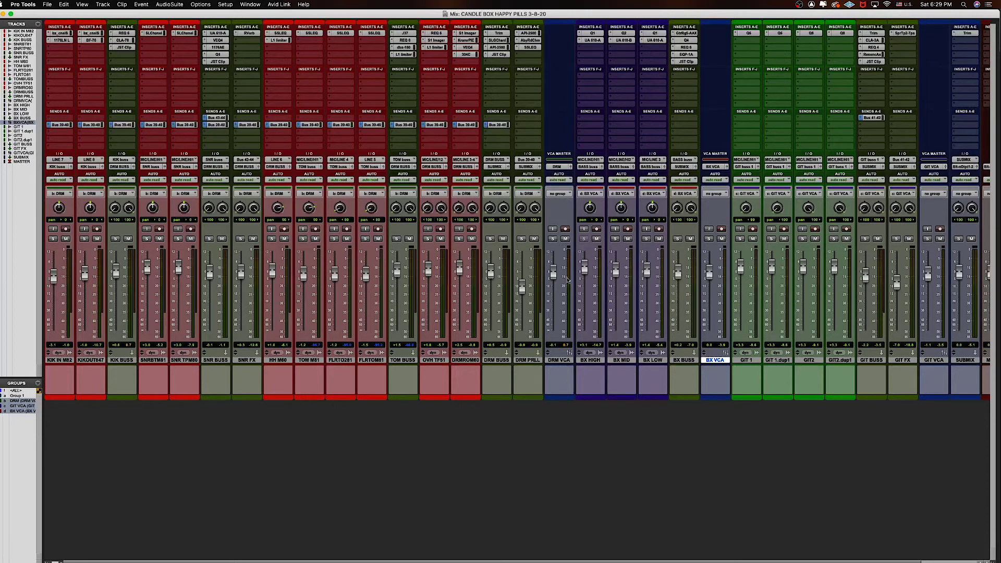
Look over the mixer strips from kick to master and the corresponding drum, bass and guitar tracks in the Edit window
scroll(568, 279, "right", 3)
scroll(553, 288, "left", 2)
key("super+equal")
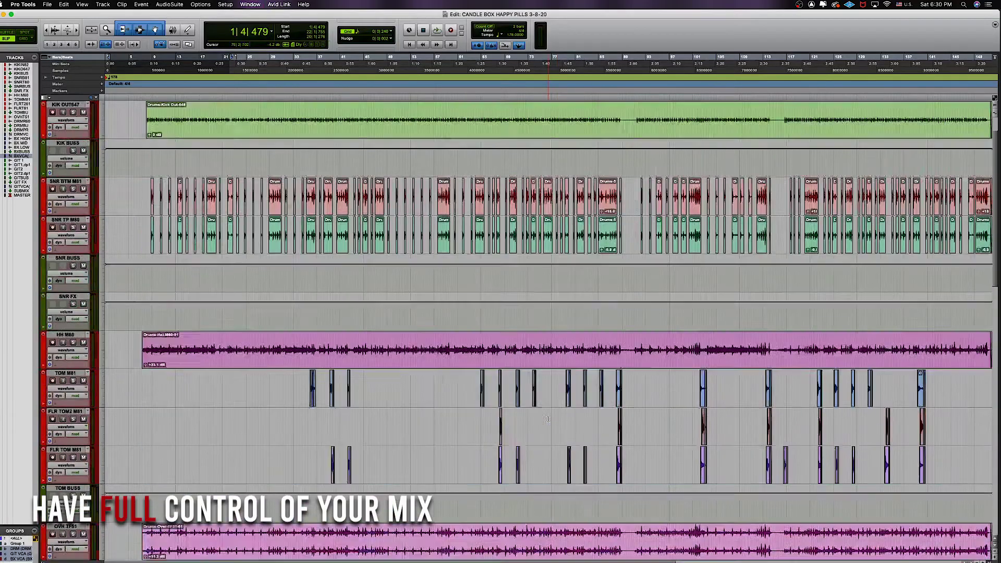
scroll(548, 418, "up", 1)
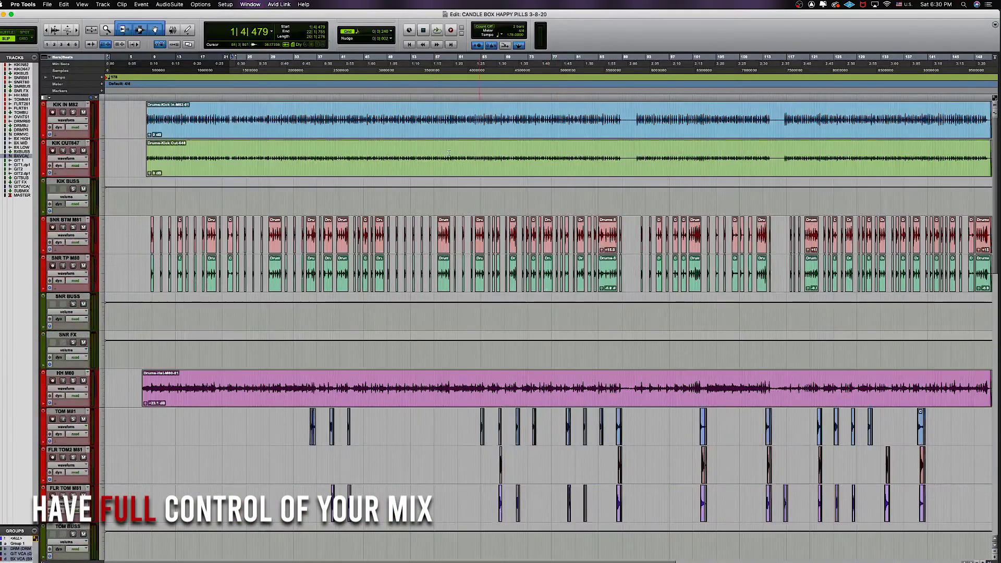
scroll(425, 236, "down", 20)
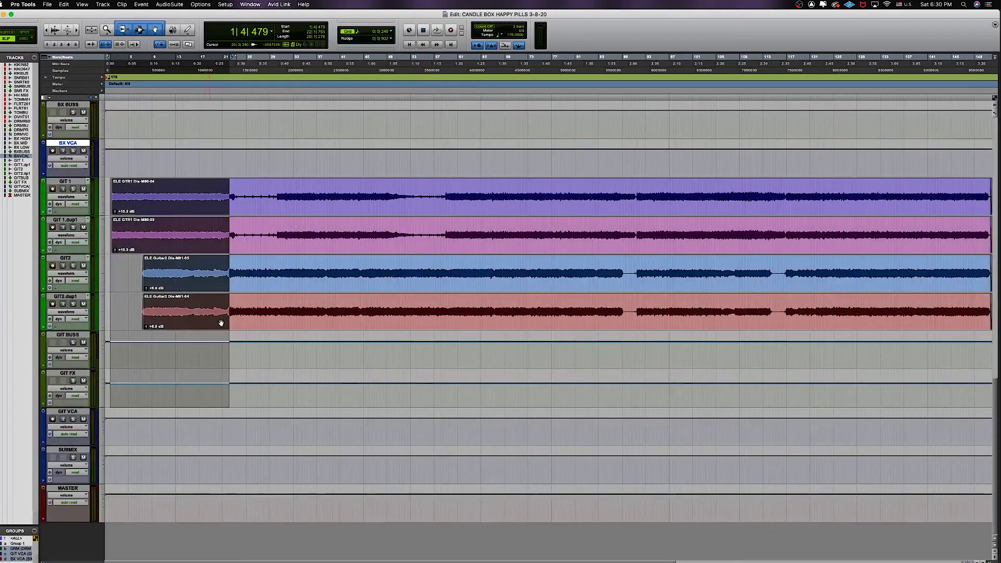
key("super+equal")
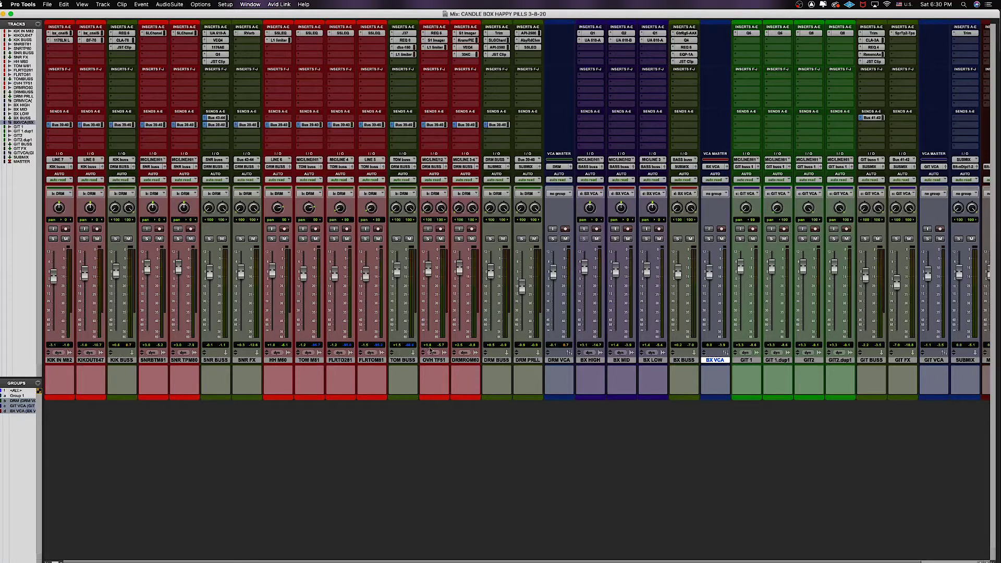
scroll(516, 358, "right", 2)
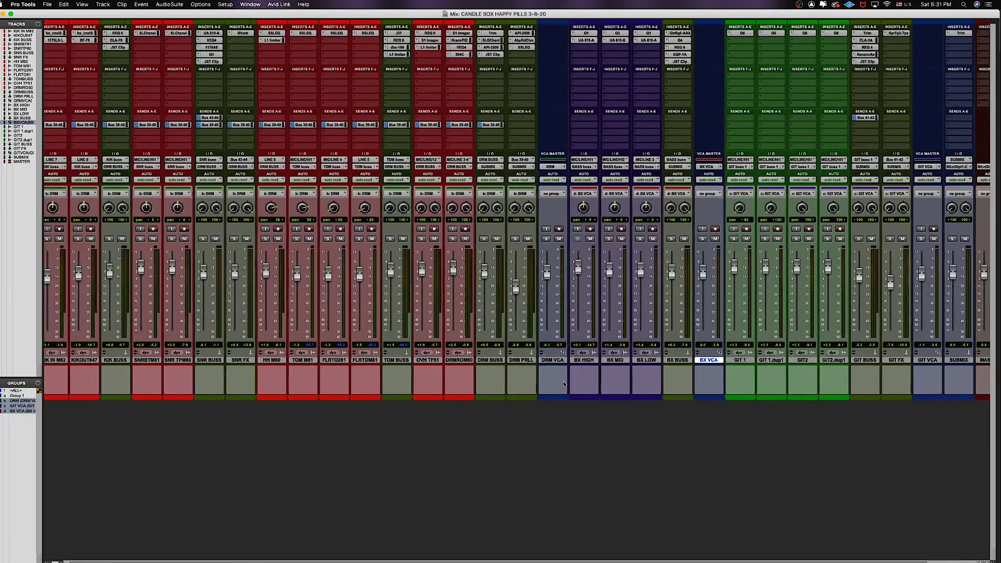
scroll(636, 341, "right", 2)
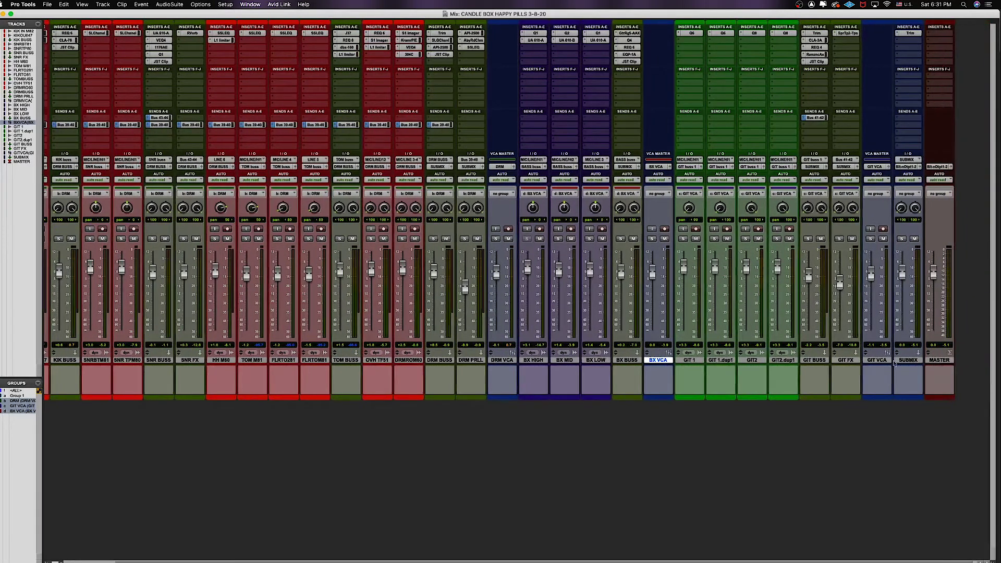
scroll(888, 383, "left", 2)
scroll(887, 384, "right", 2)
scroll(844, 384, "left", 2)
Examine the bass and guitar tracks with their buss and VCA tracks in the Edit window, and compare them with the mixer strips
key("super+equal")
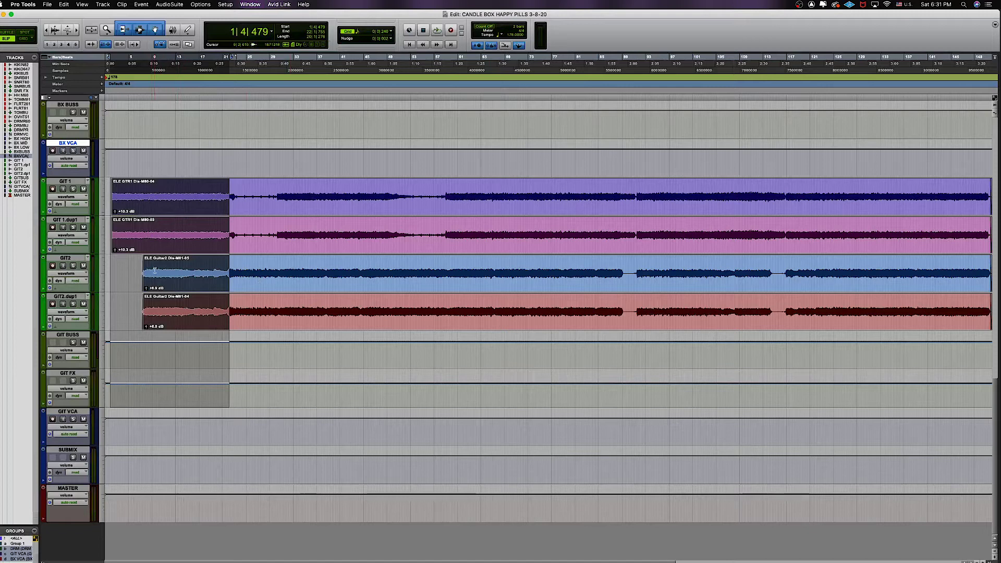
scroll(332, 261, "up", 3)
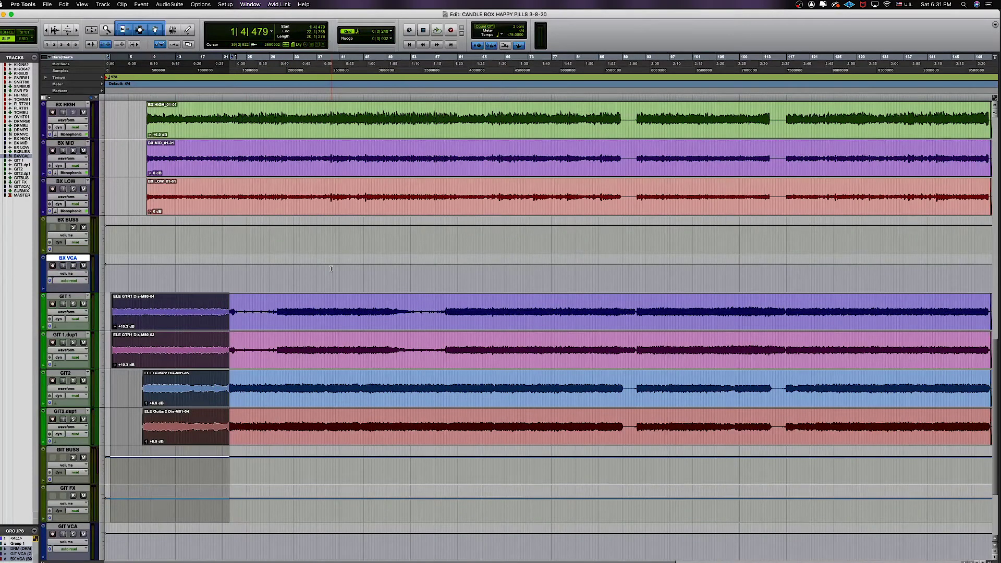
key("super+equal")
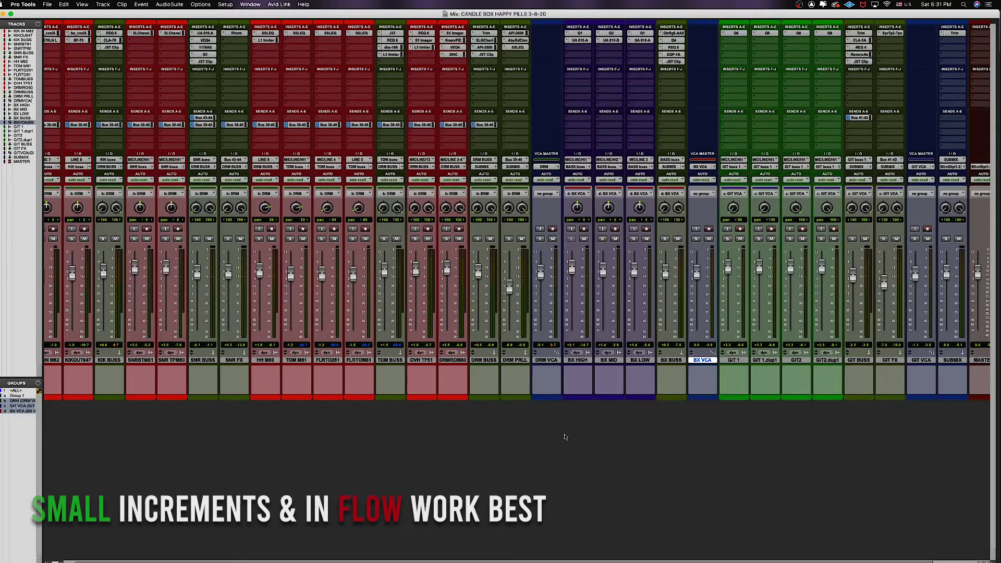
key("super+equal")
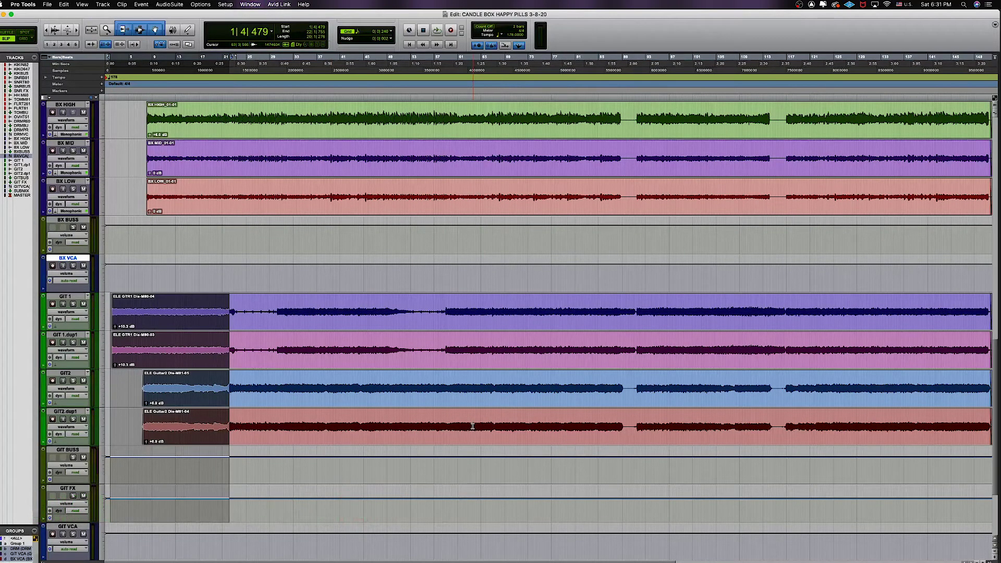
scroll(472, 425, "up", 5)
scroll(472, 426, "down", 8)
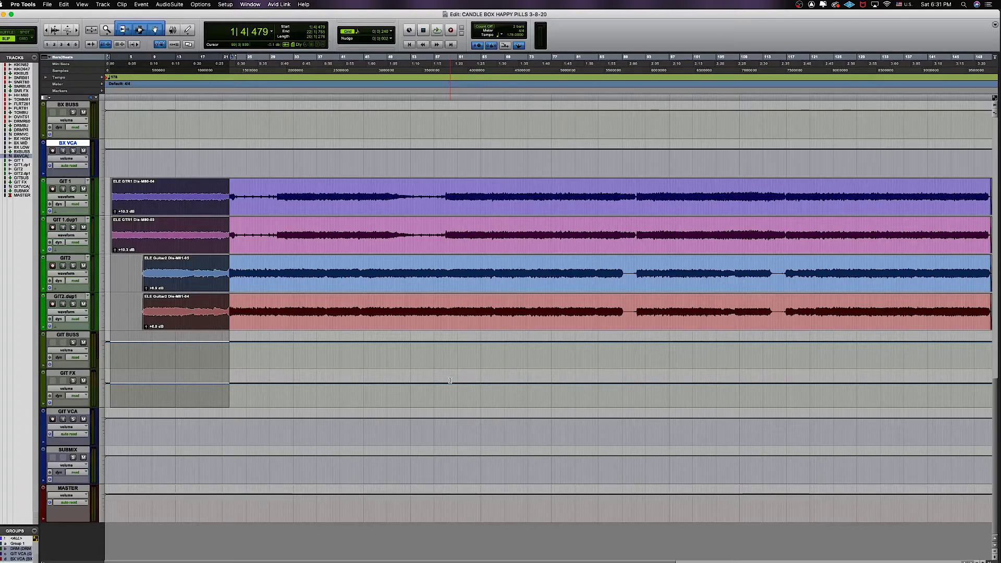
scroll(450, 380, "up", 3)
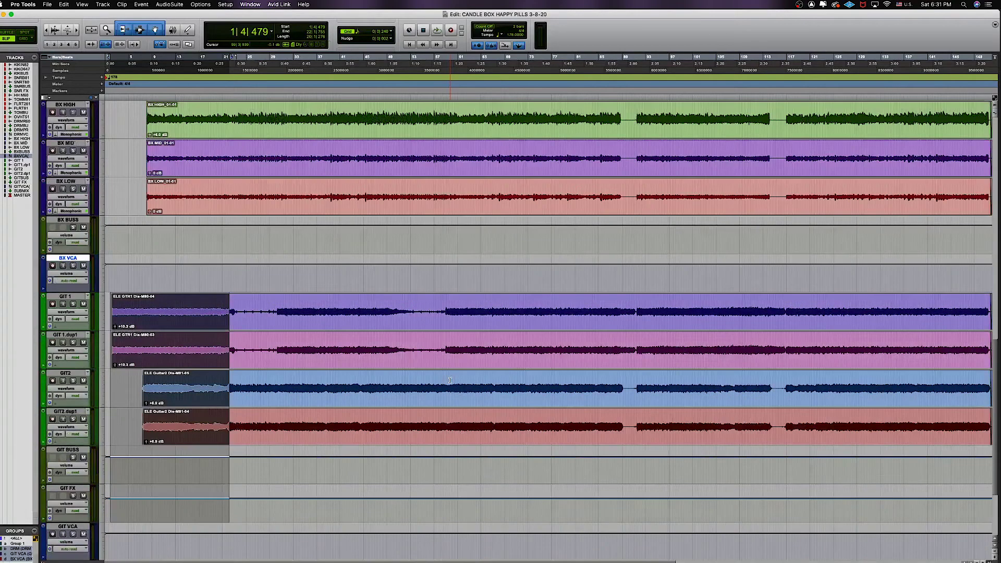
key("super+equal")
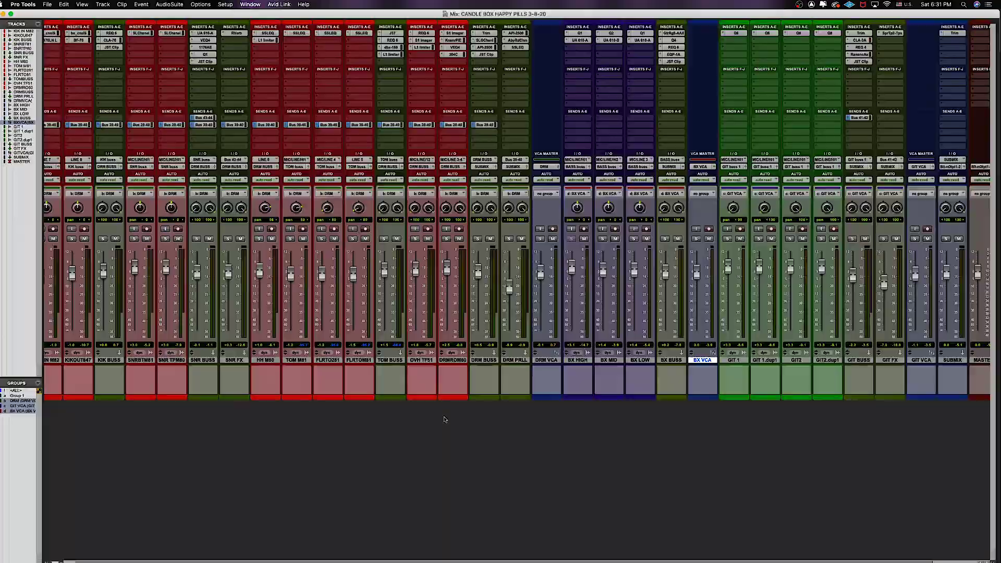
key("super+equal")
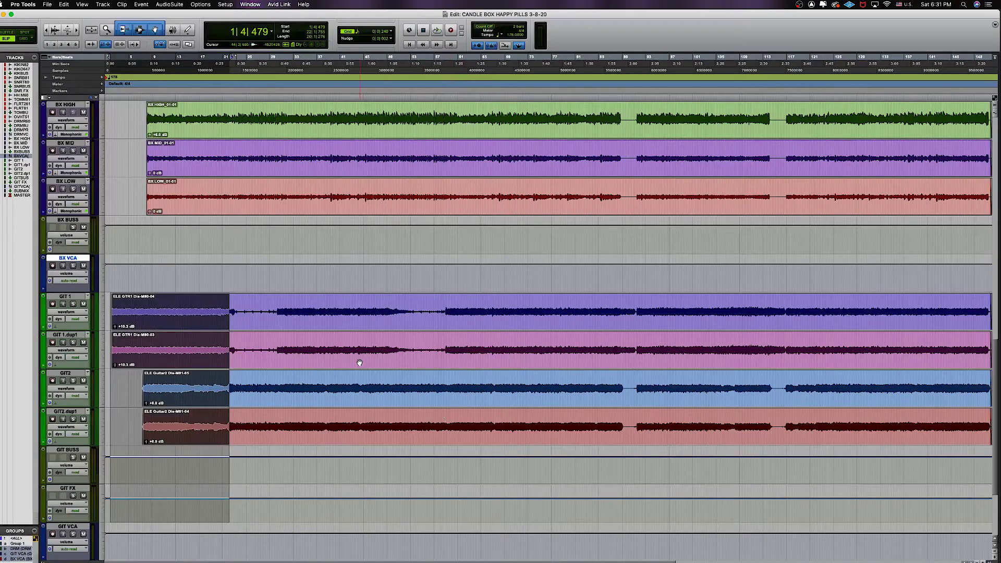
scroll(360, 365, "down", 3)
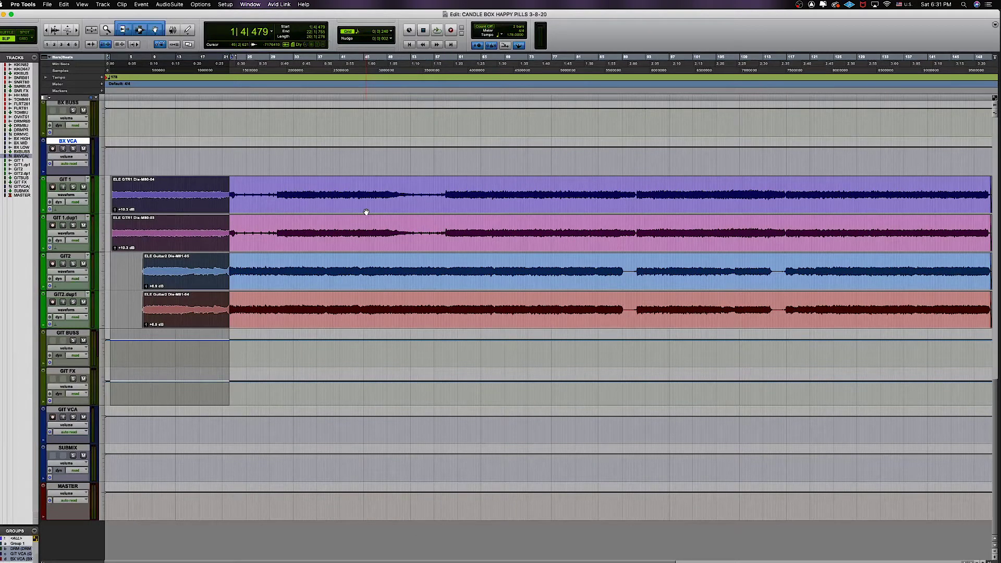
scroll(356, 342, "up", 3)
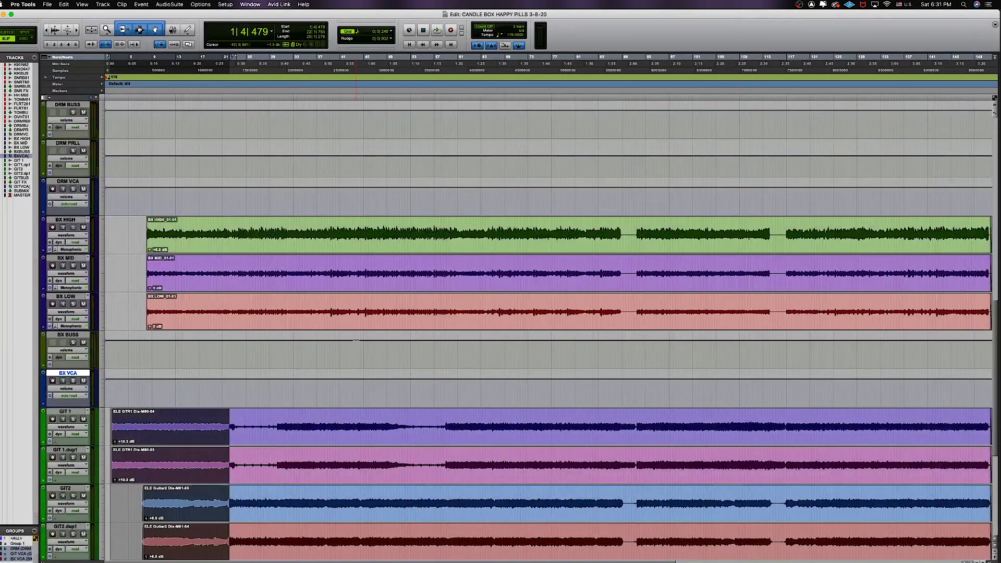
scroll(357, 340, "down", 5)
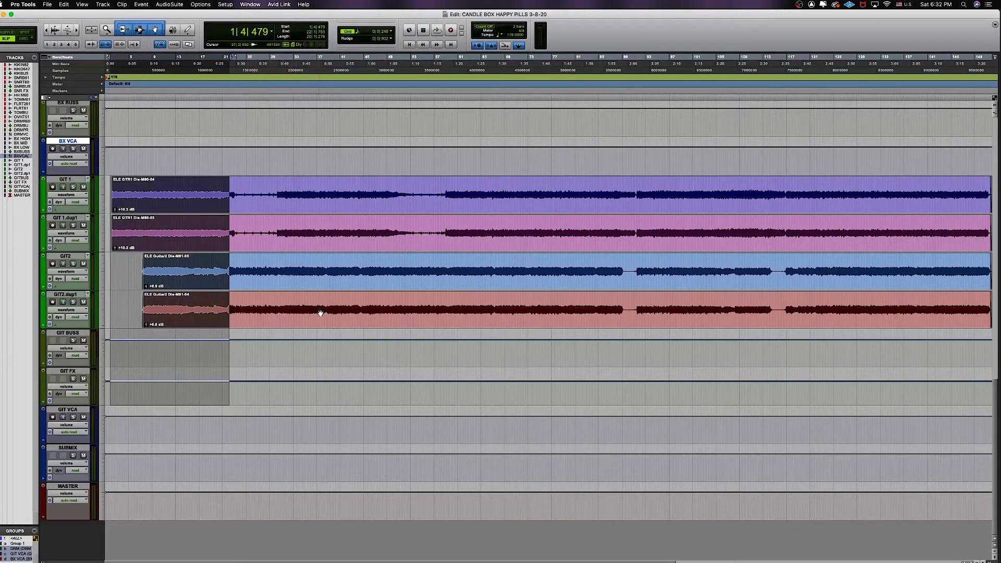
scroll(322, 313, "up", 3)
scroll(321, 313, "down", 3)
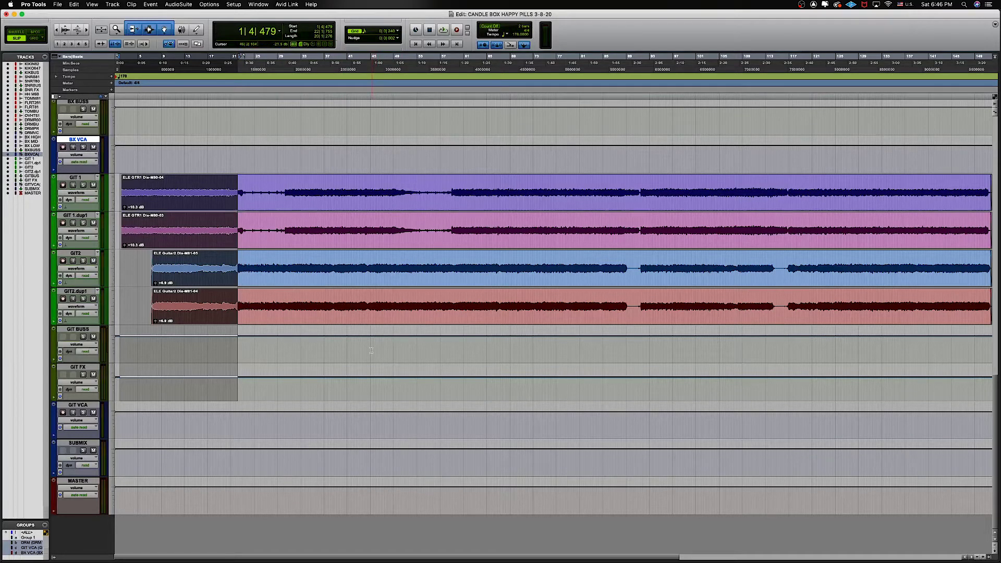
scroll(228, 330, "up", 5)
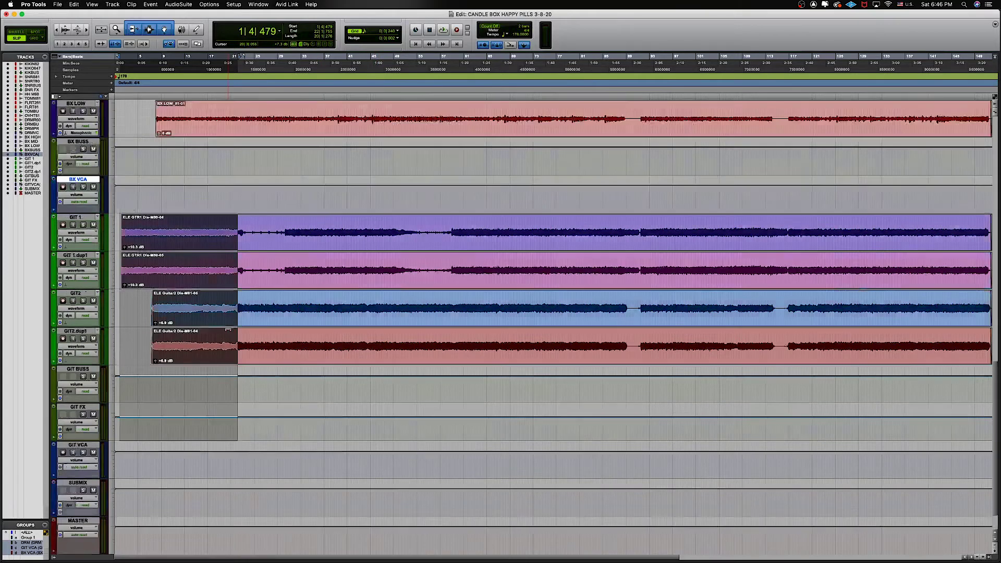
scroll(224, 332, "down", 5)
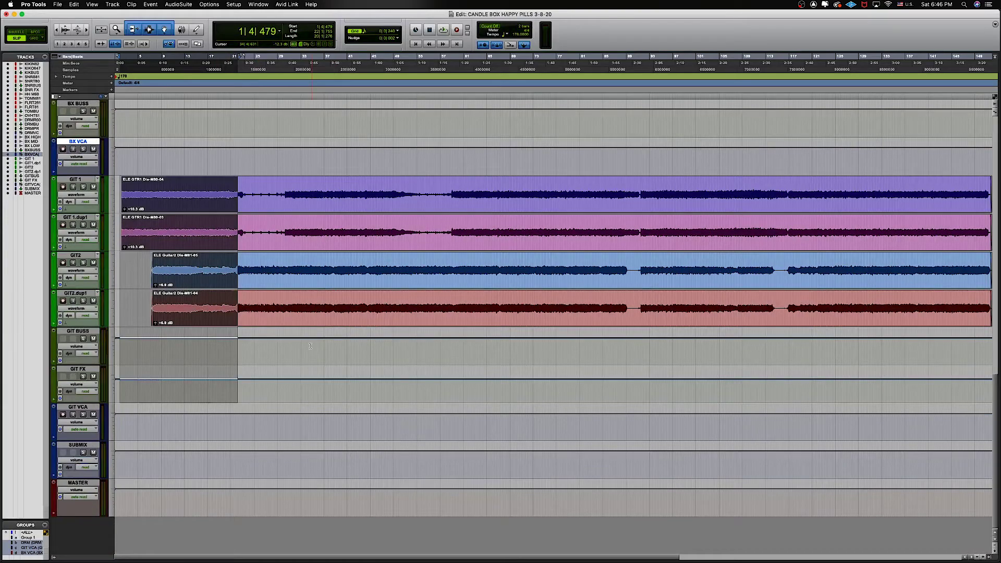
scroll(310, 346, "up", 10)
scroll(311, 346, "up", 1)
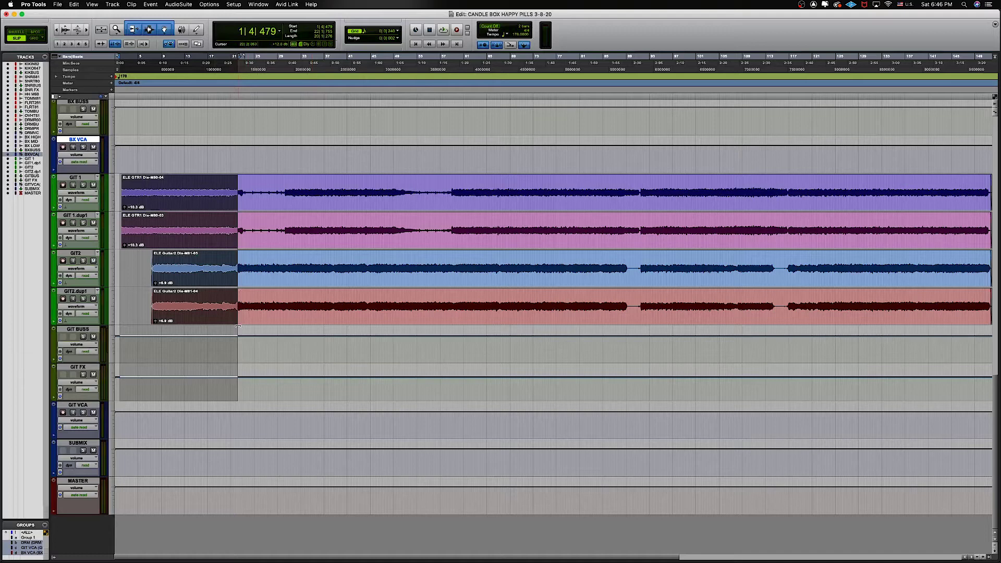
key("super+equal")
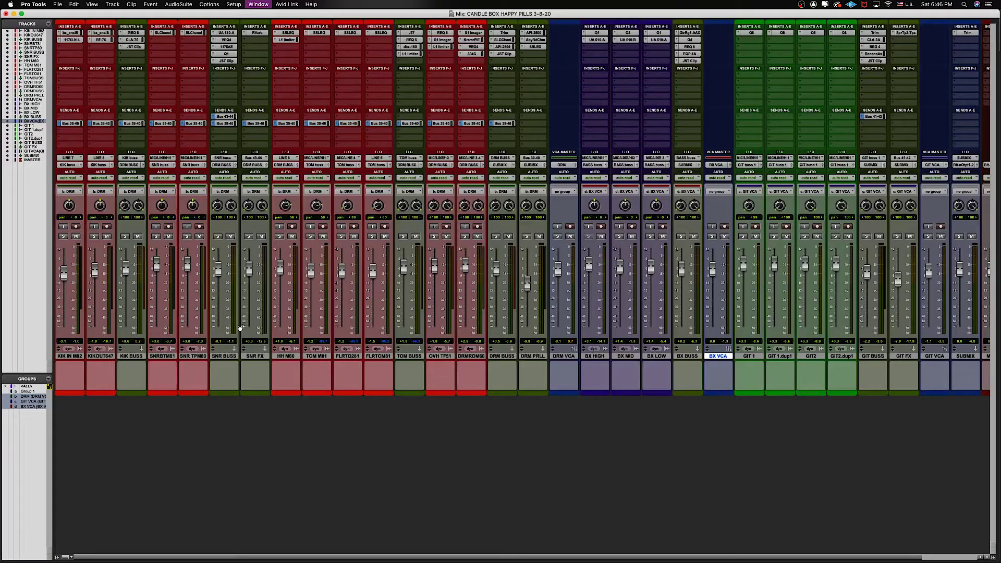
key("super+equal")
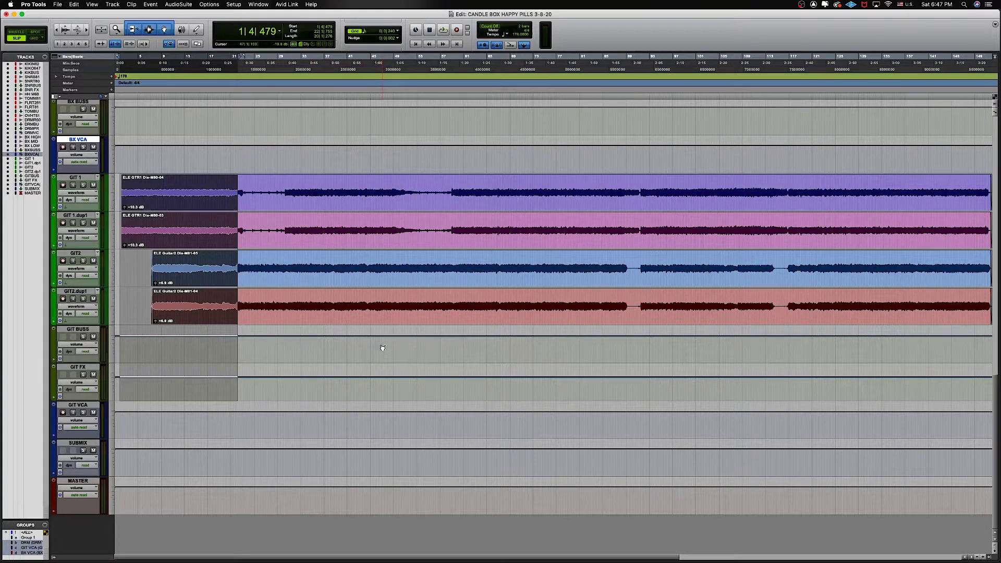
Set the automation mode of the DRM VCA, BX VCA and GIT VCA tracks to touch in the mixer
key("super+equal")
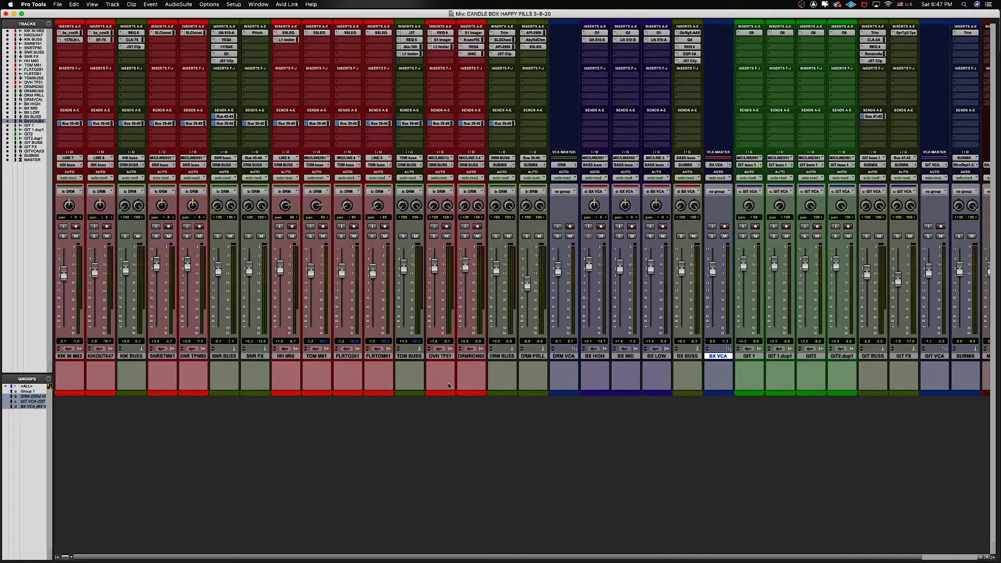
scroll(476, 339, "right", 3)
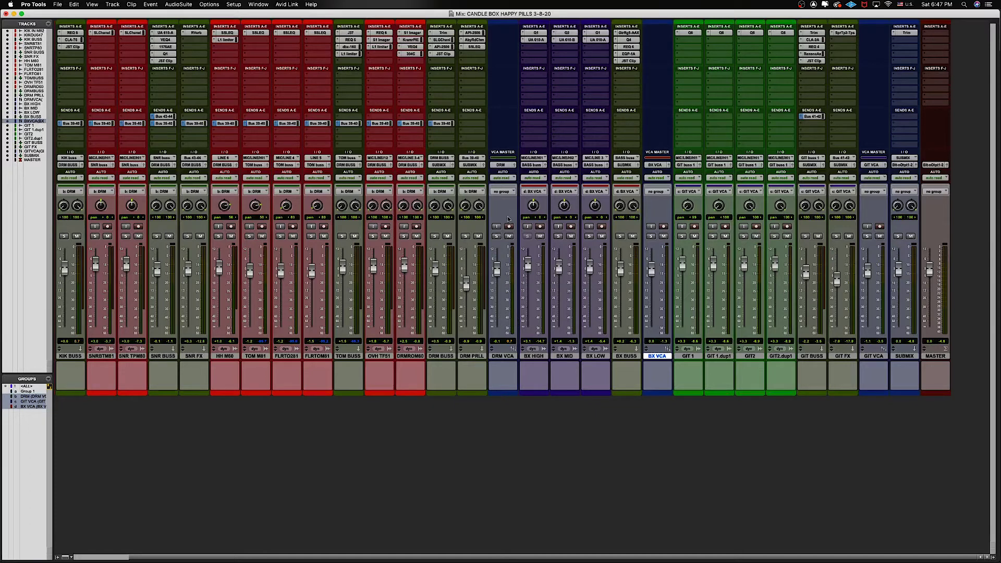
left_click(501, 178)
left_click(502, 184)
left_click(657, 178)
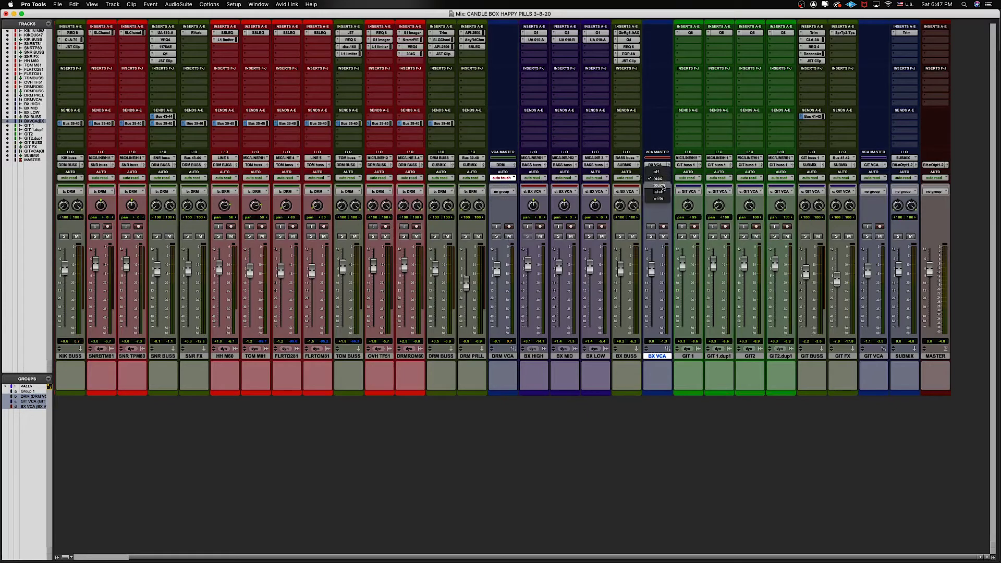
left_click(657, 184)
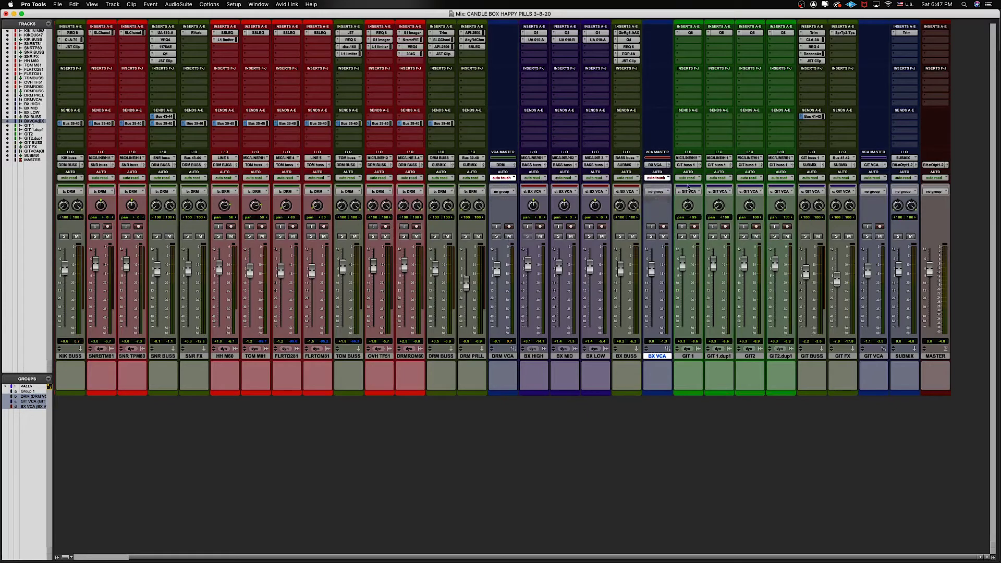
left_click(873, 178)
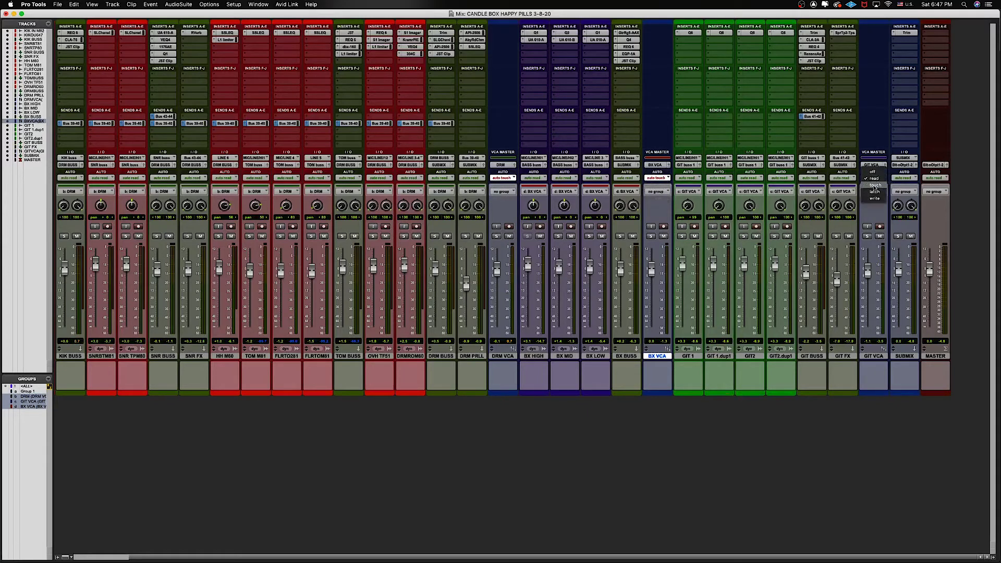
left_click(875, 185)
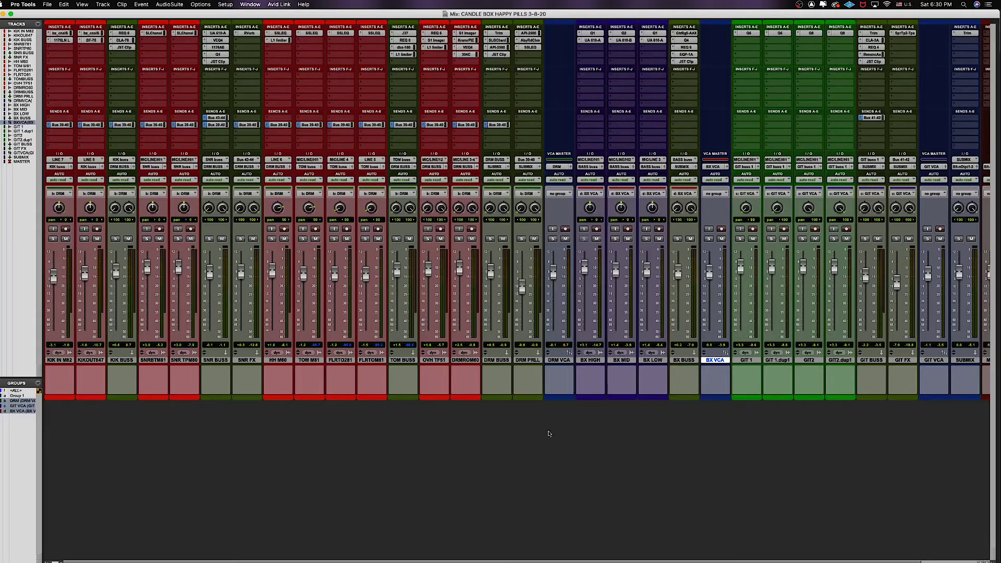
Ride the drum VCA's volume fader slightly during playback to write its touch automation
key("super+equal")
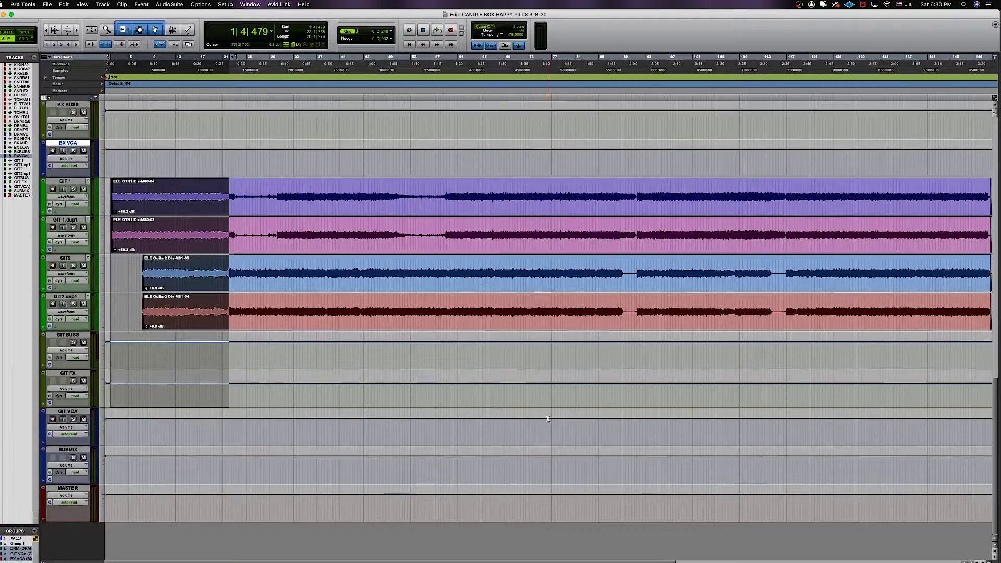
scroll(548, 418, "up", 10)
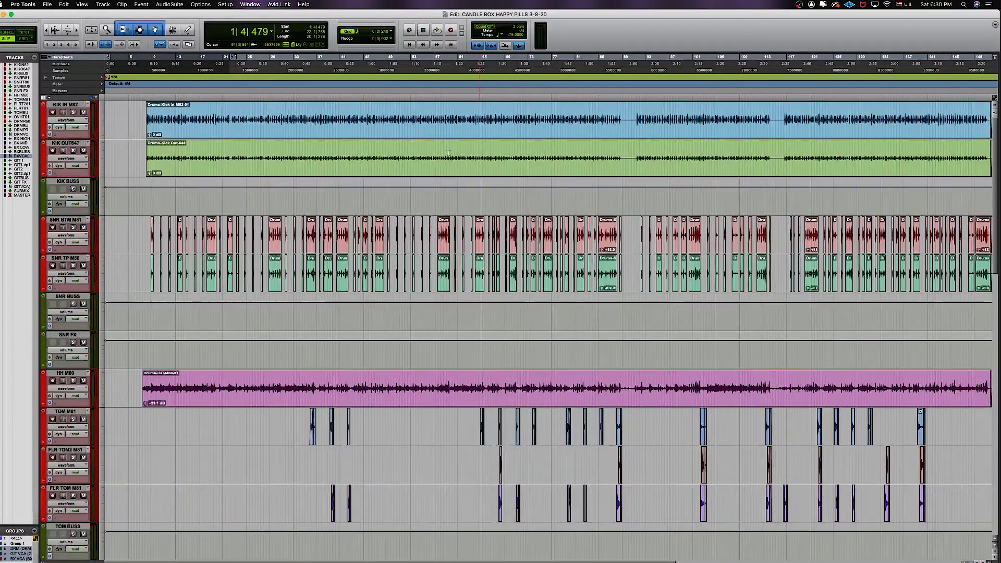
scroll(425, 237, "down", 15)
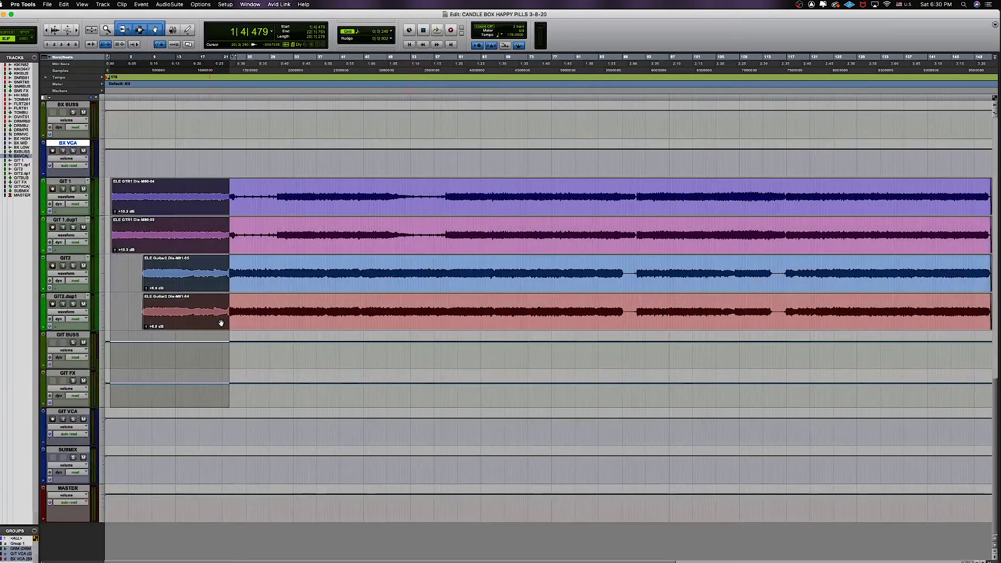
key("super+equal")
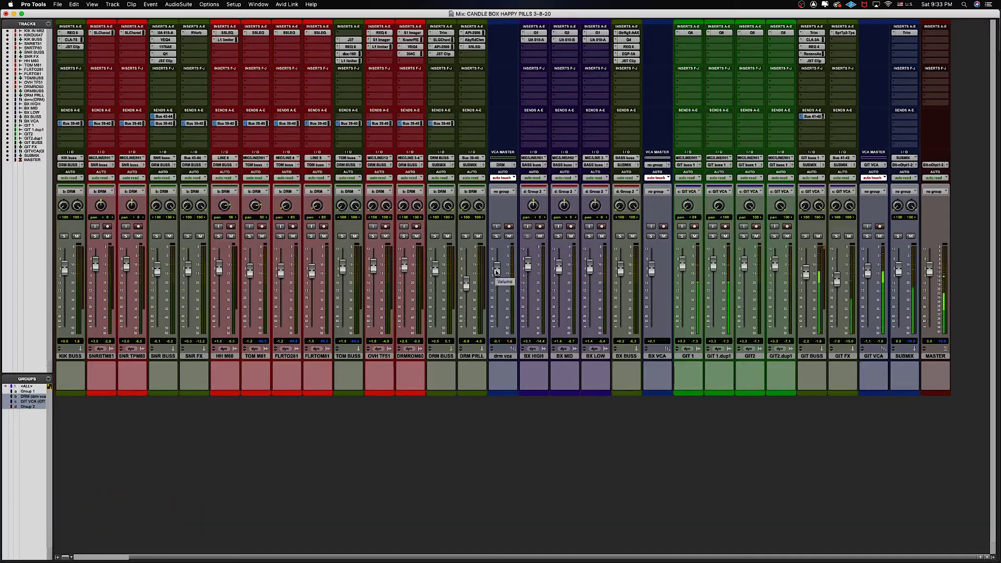
left_click_drag(497, 271, 496, 272)
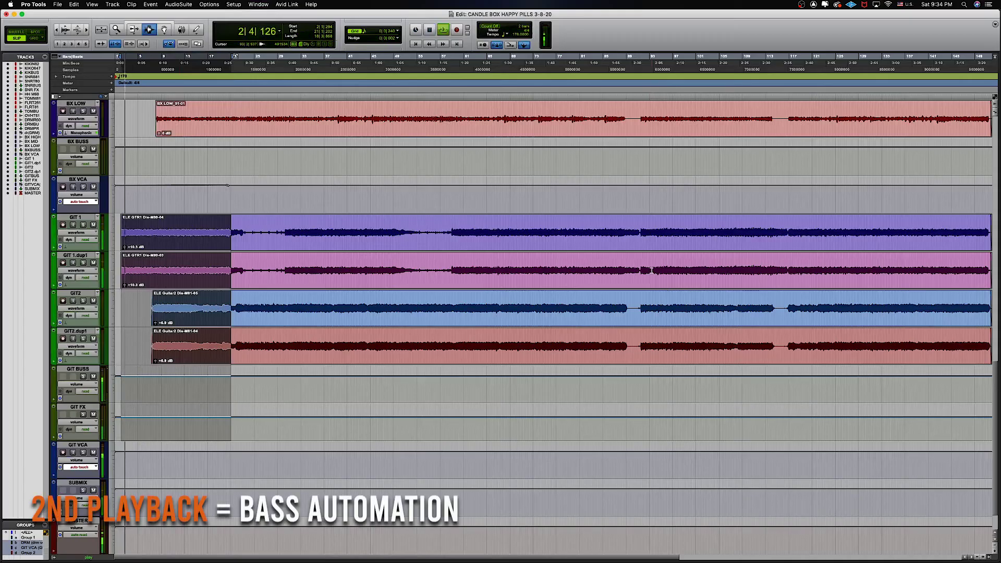
Ride the BX VCA's volume fader in small moves during a second playback to write the bass automation
key("super+equal")
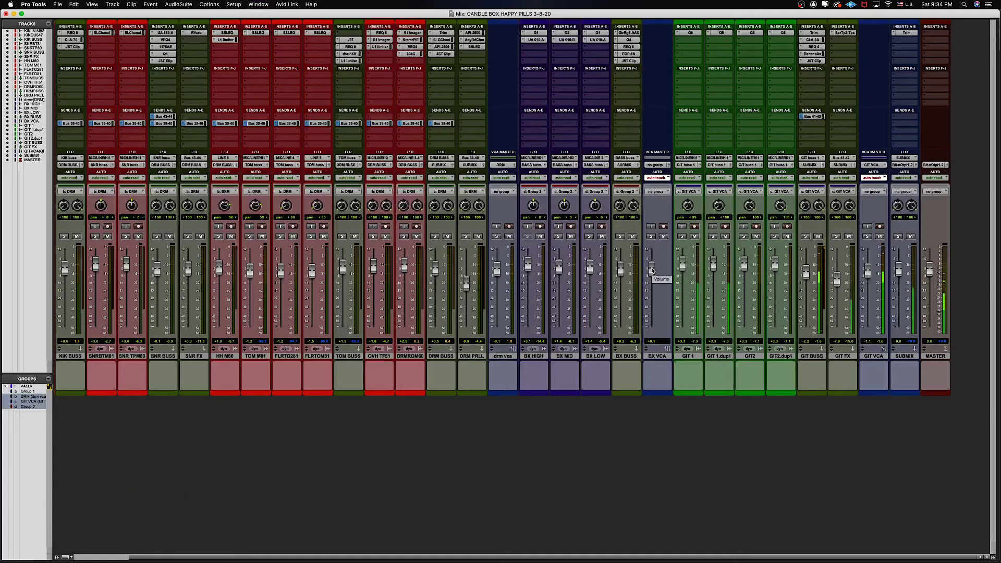
left_click_drag(652, 270, 652, 268)
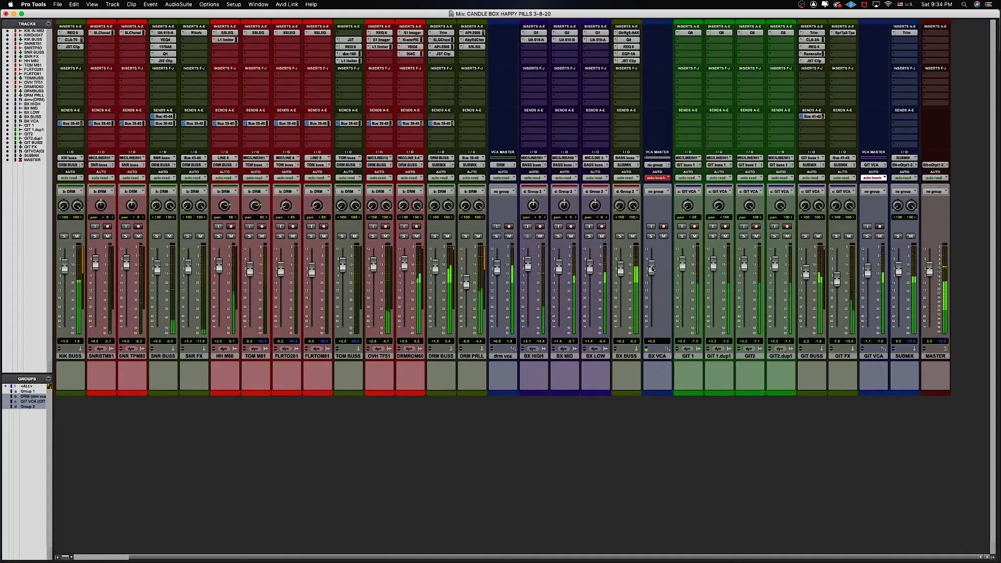
left_click_drag(652, 270, 652, 270)
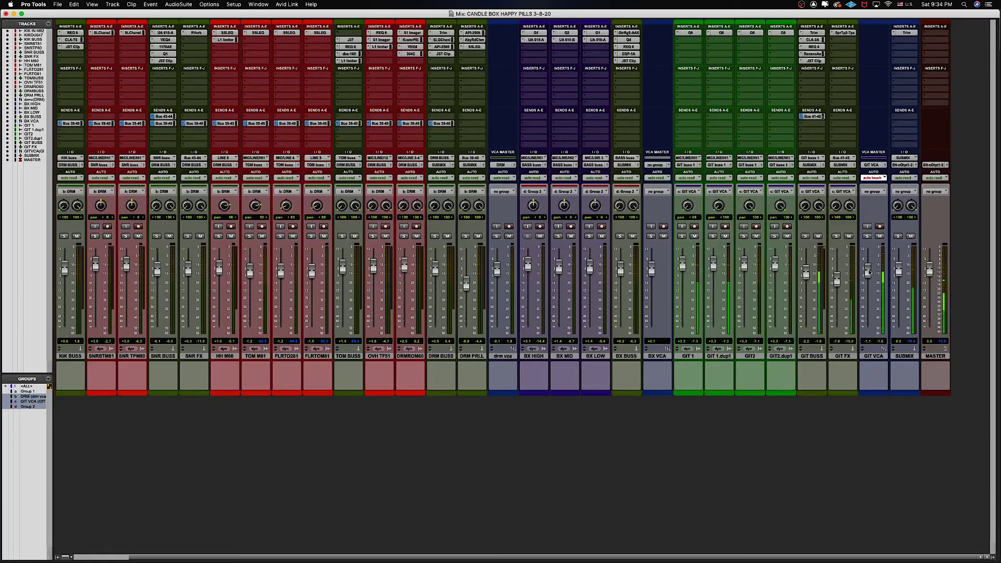
Ride the GIT VCA's volume fader in small moves during playback to write the guitar automation
left_click_drag(869, 272, 868, 266)
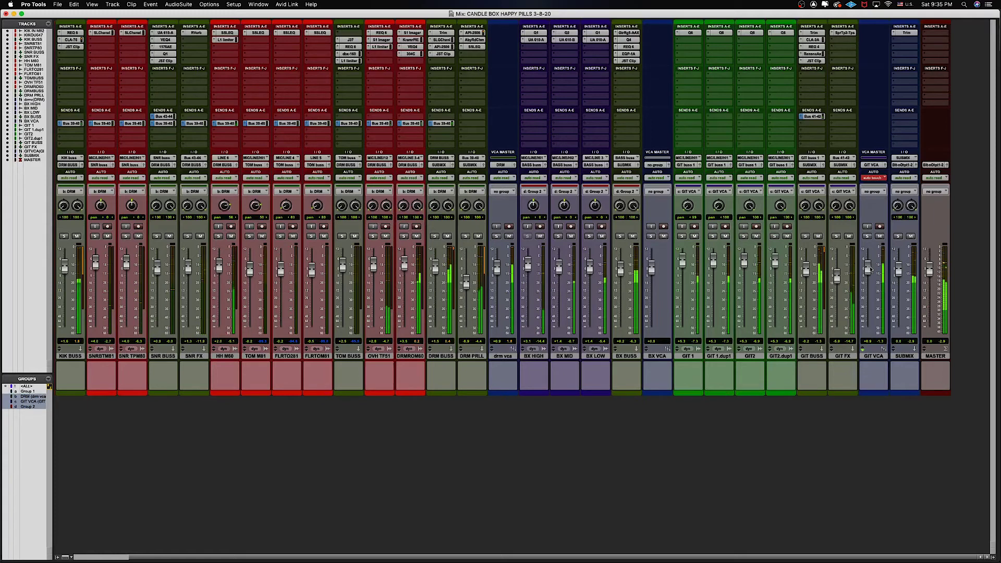
left_click_drag(870, 269, 870, 270)
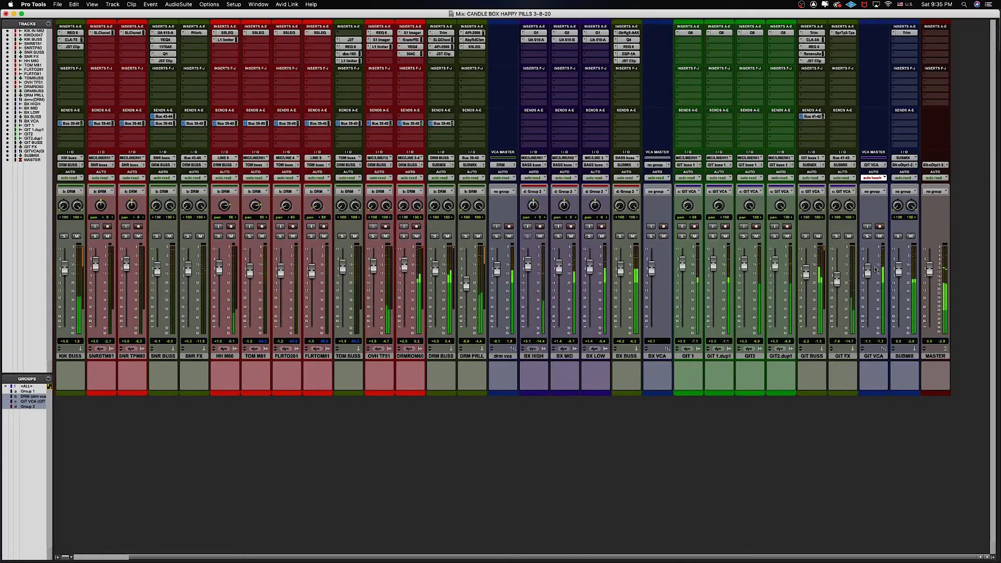